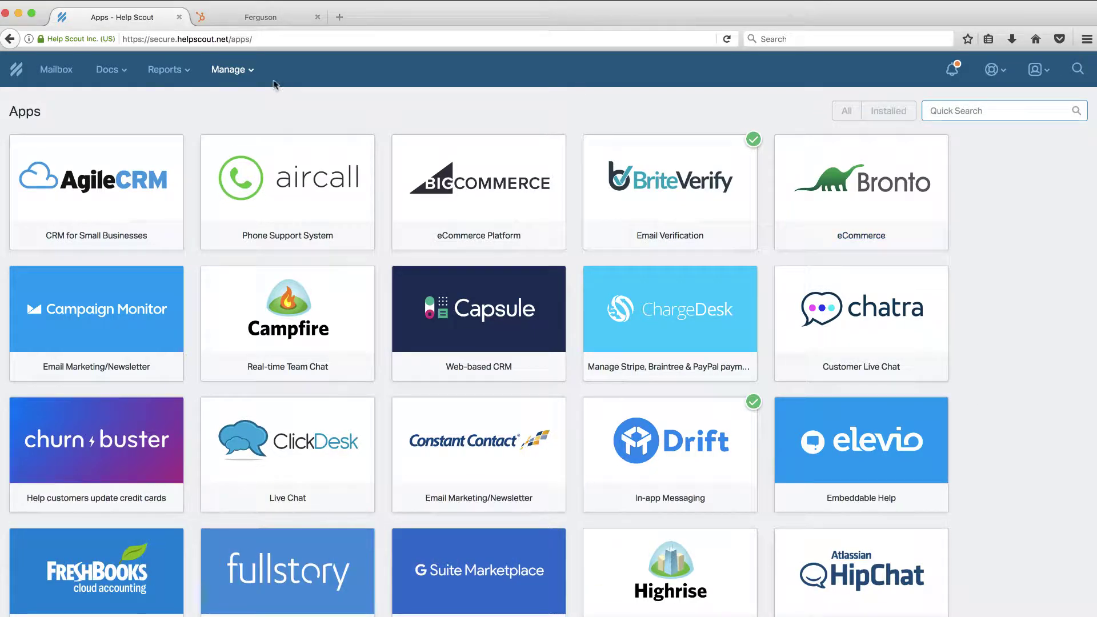
pyautogui.click(240, 71)
pyautogui.click(228, 100)
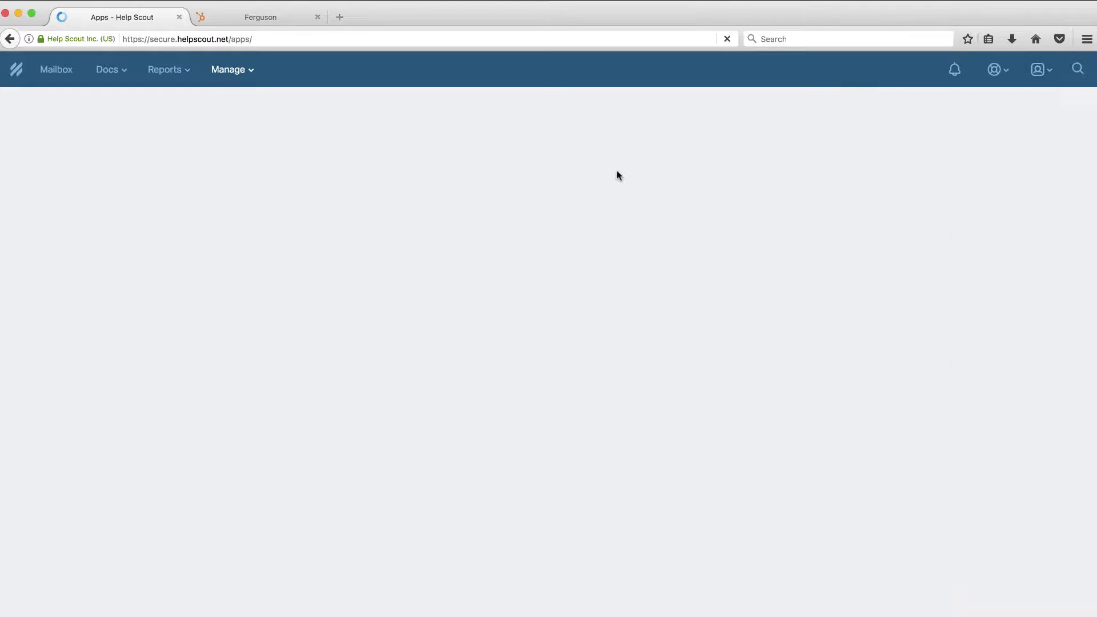
pyautogui.scroll(-3, 961, 378)
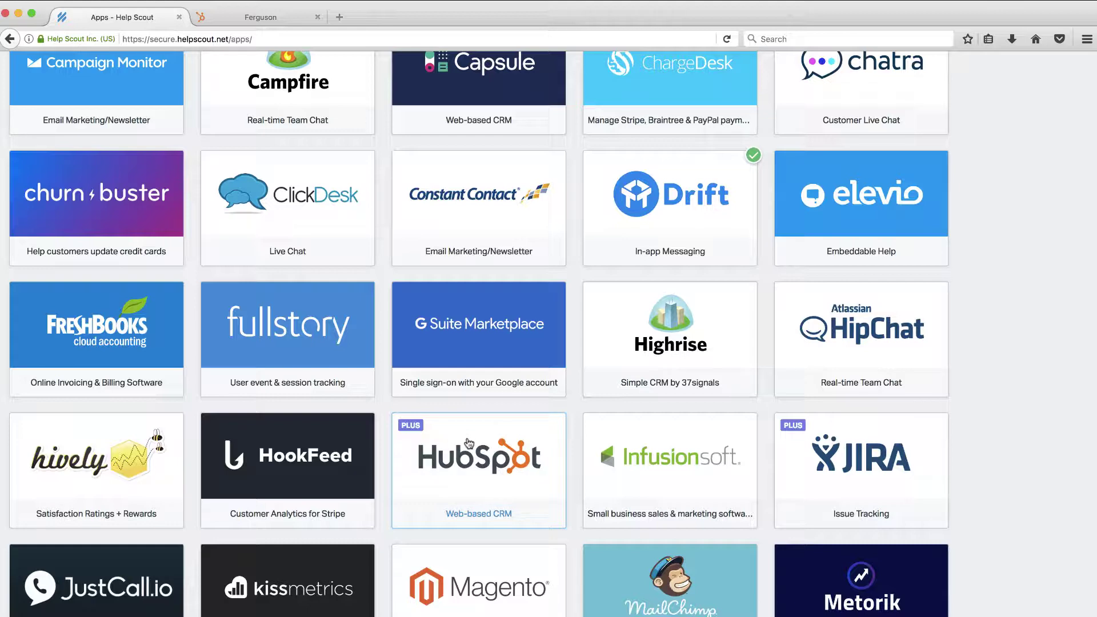
# Open the HubSpot integration and let timeline events create missing HubSpot Contacts
pyautogui.click(468, 443)
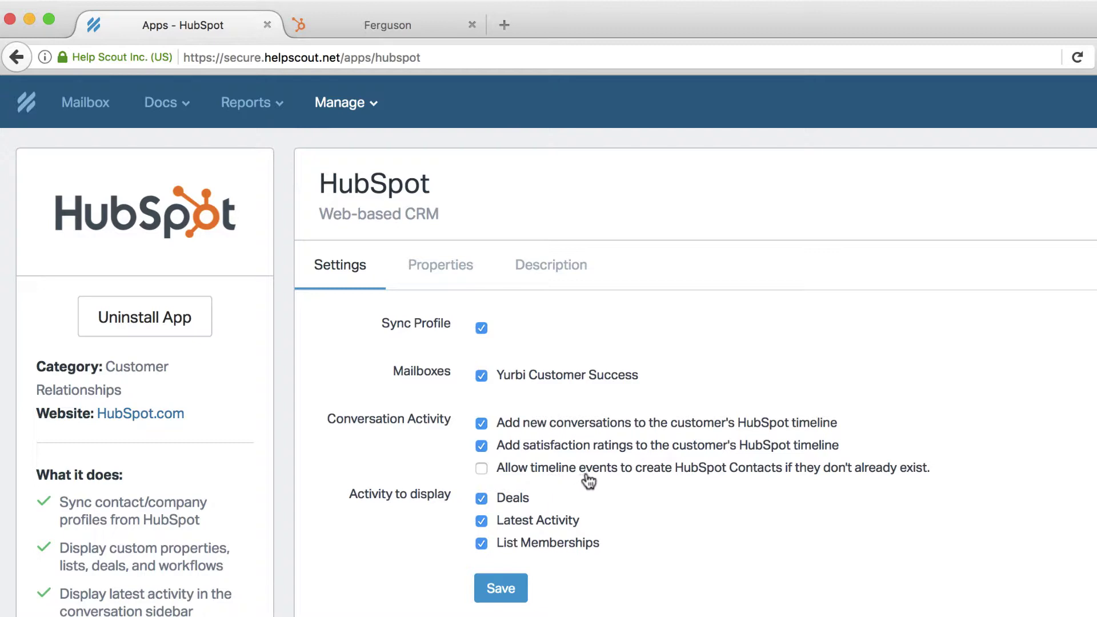
pyautogui.click(482, 469)
# Save the HubSpot settings and browse the contact properties available on the Properties tab
pyautogui.click(501, 590)
pyautogui.click(440, 266)
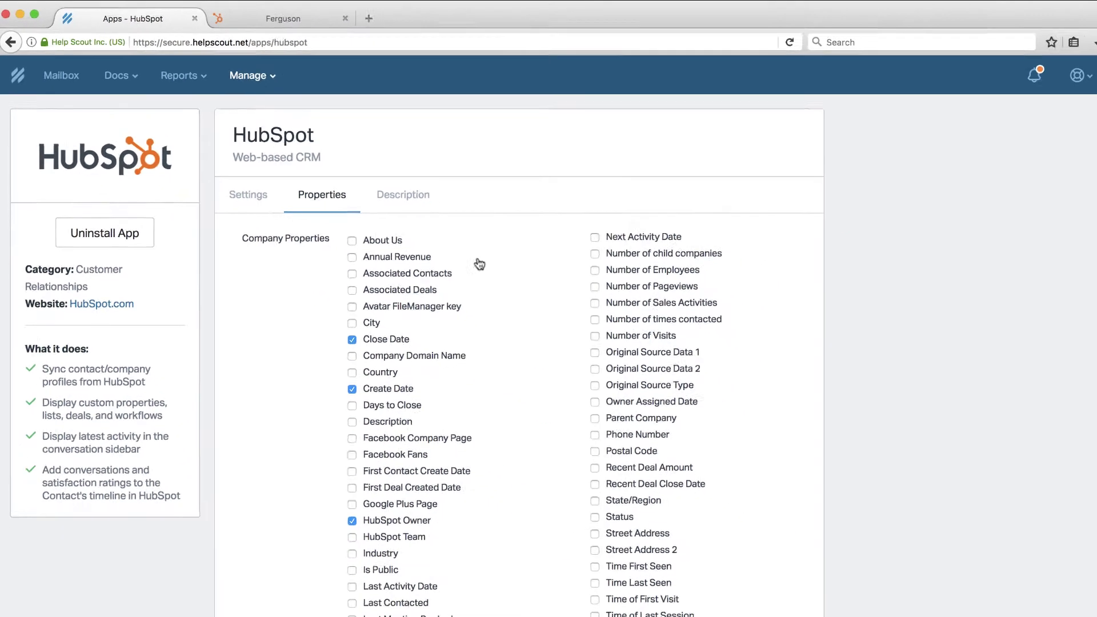
pyautogui.scroll(-4, 497, 317)
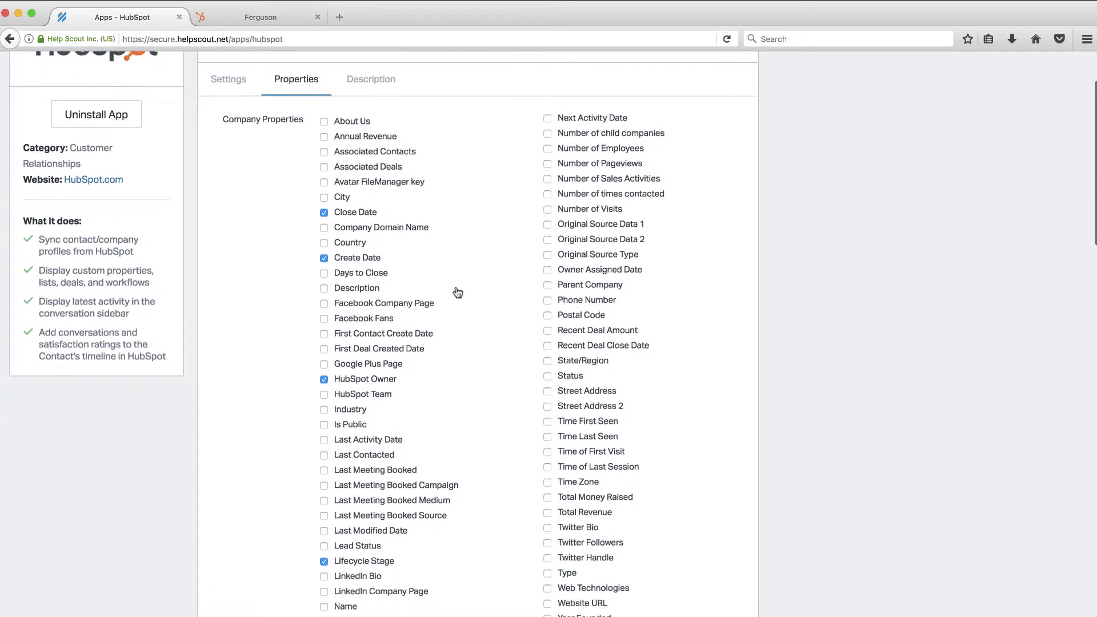
pyautogui.scroll(-2, 457, 292)
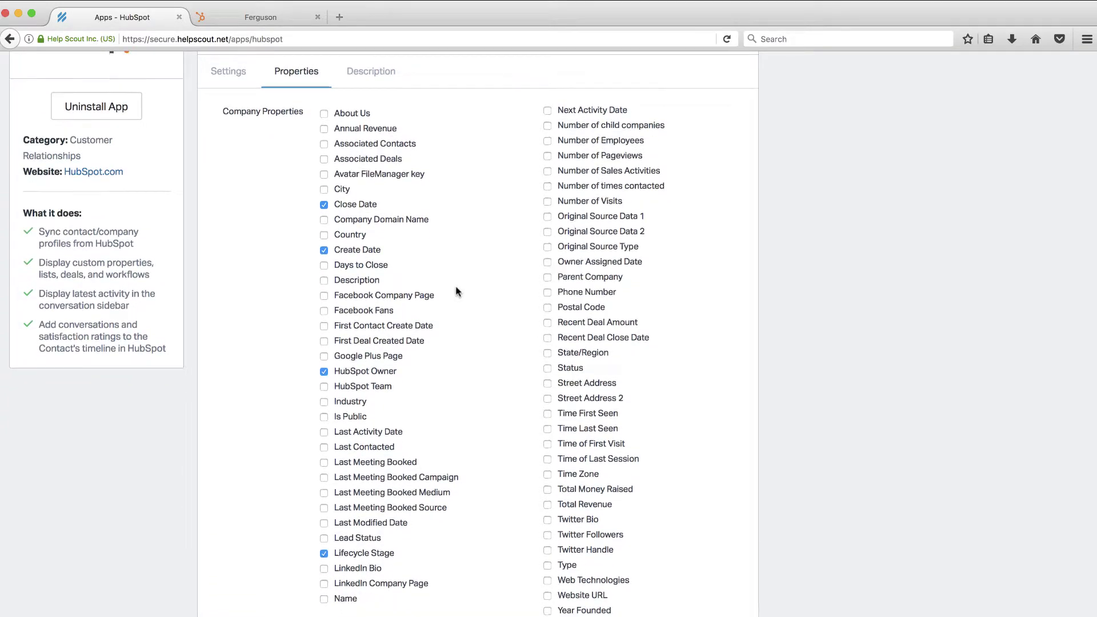
pyautogui.scroll(-2, 458, 293)
pyautogui.scroll(3, 456, 291)
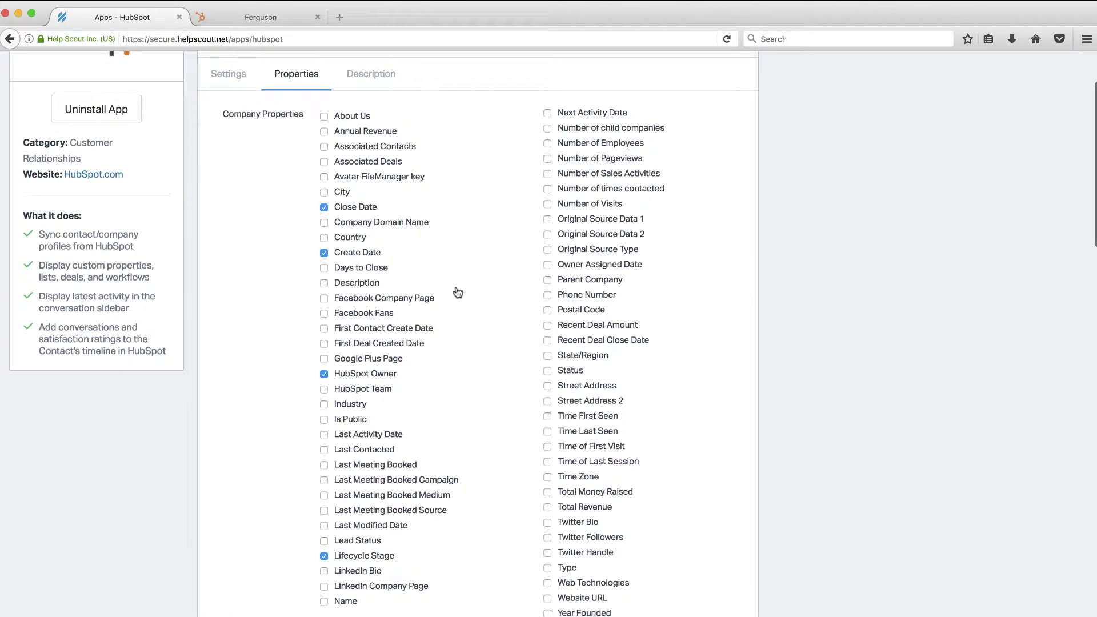
pyautogui.scroll(-7, 457, 293)
pyautogui.scroll(-9, 457, 293)
pyautogui.scroll(-4, 457, 293)
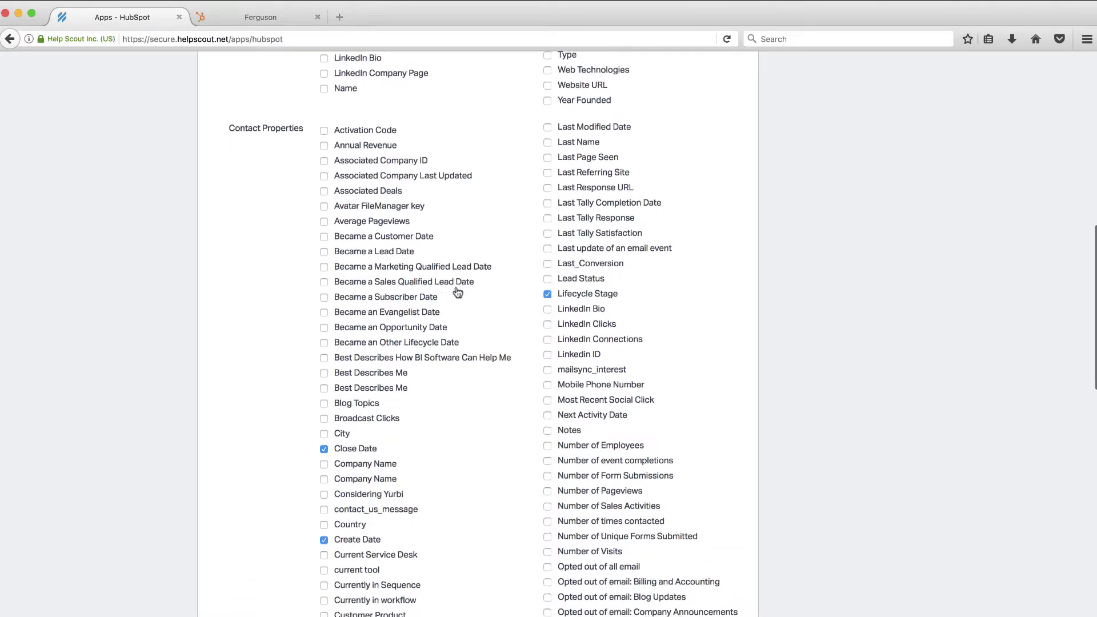
pyautogui.scroll(-1, 456, 343)
pyautogui.scroll(1, 457, 346)
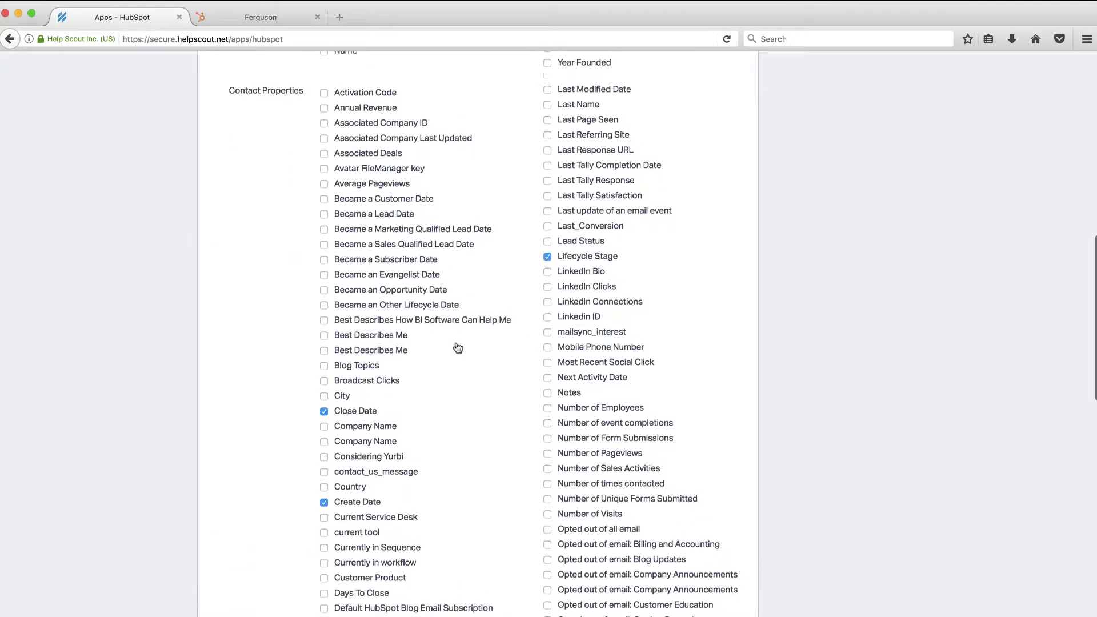
pyautogui.scroll(-6, 457, 347)
pyautogui.scroll(2, 458, 348)
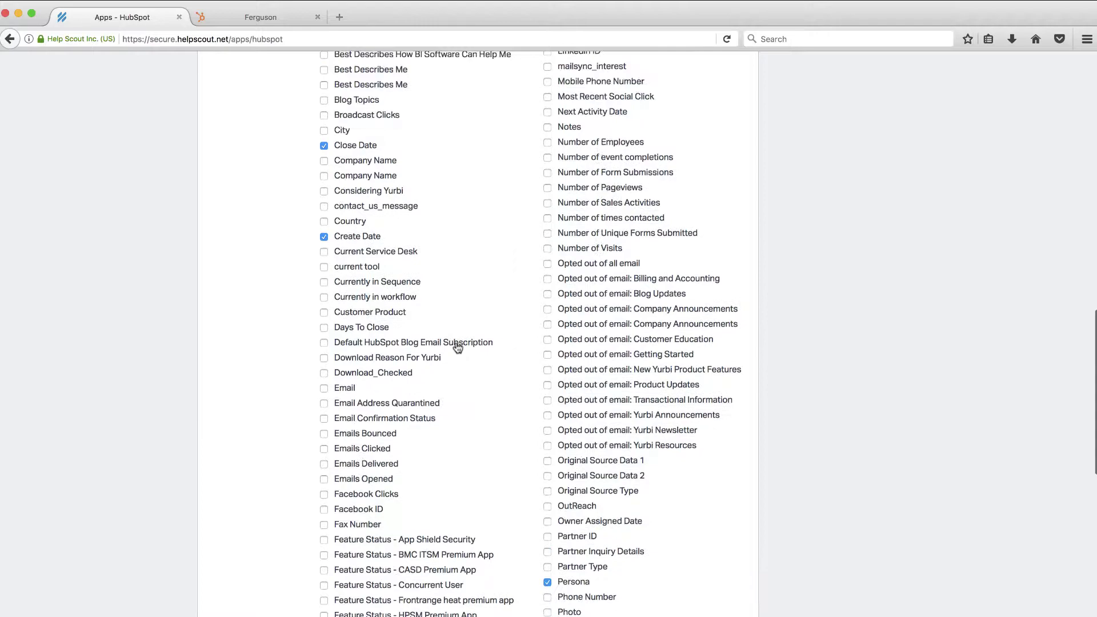
pyautogui.scroll(-3, 458, 347)
pyautogui.scroll(-3, 458, 347)
pyautogui.scroll(12, 458, 348)
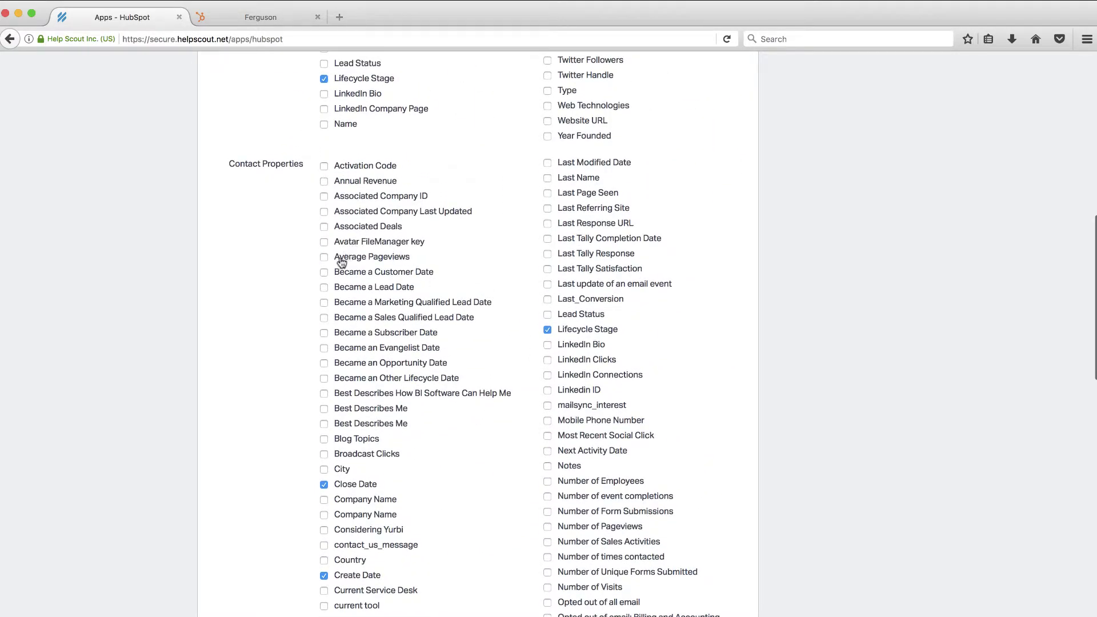
# Compare against the contact's HubSpot record, then return to Help Scout's property list
pyautogui.click(263, 19)
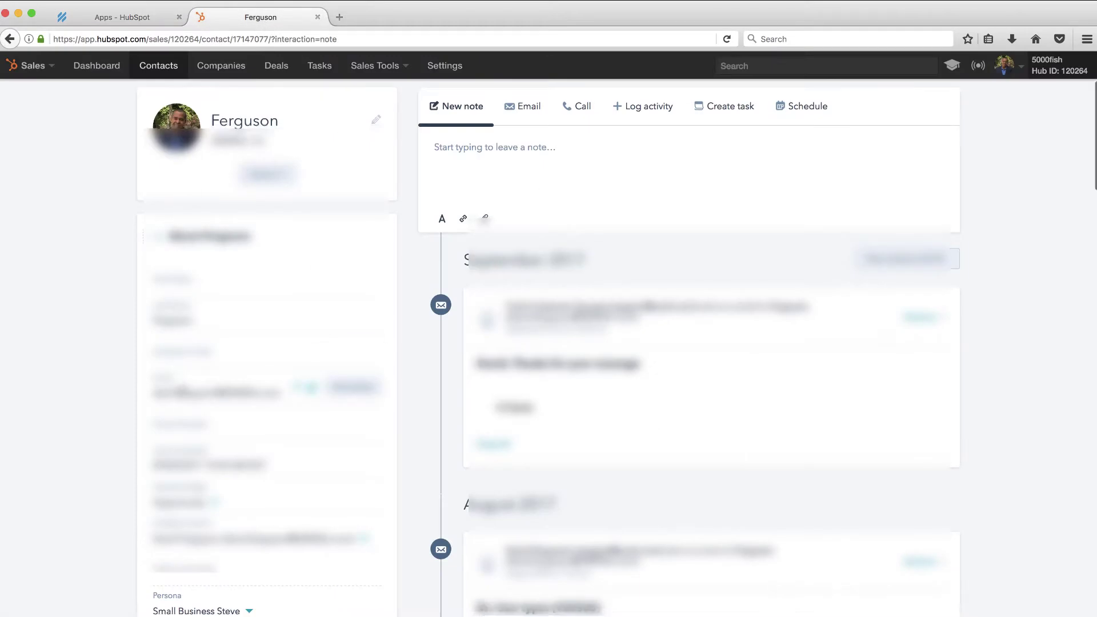
pyautogui.scroll(-2, 548, 348)
pyautogui.scroll(-1, 184, 499)
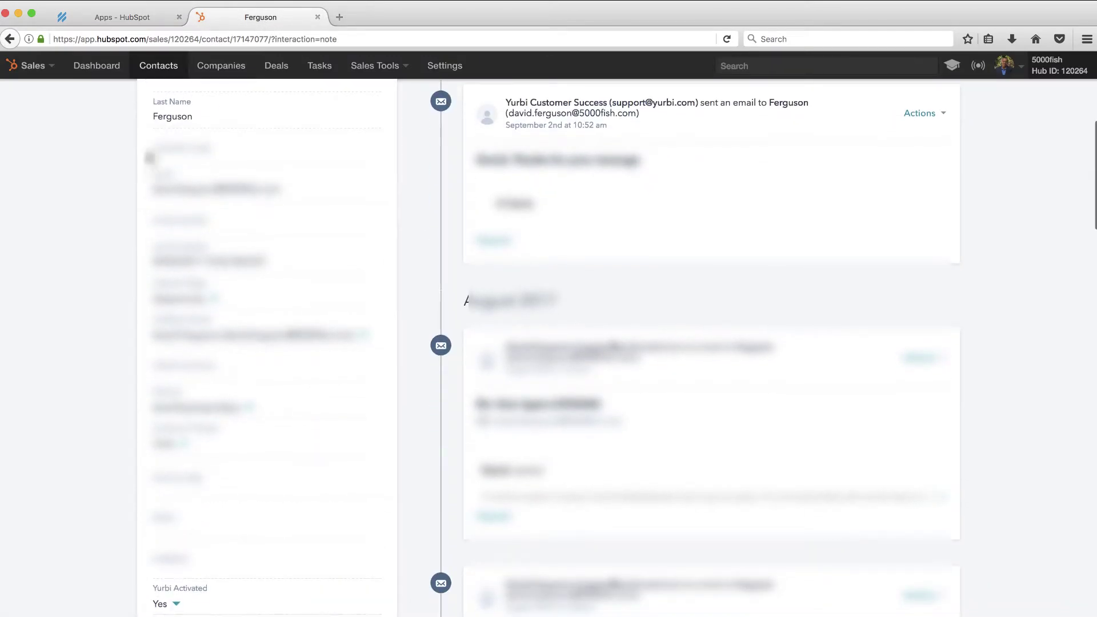
pyautogui.click(125, 21)
pyautogui.scroll(-11, 458, 440)
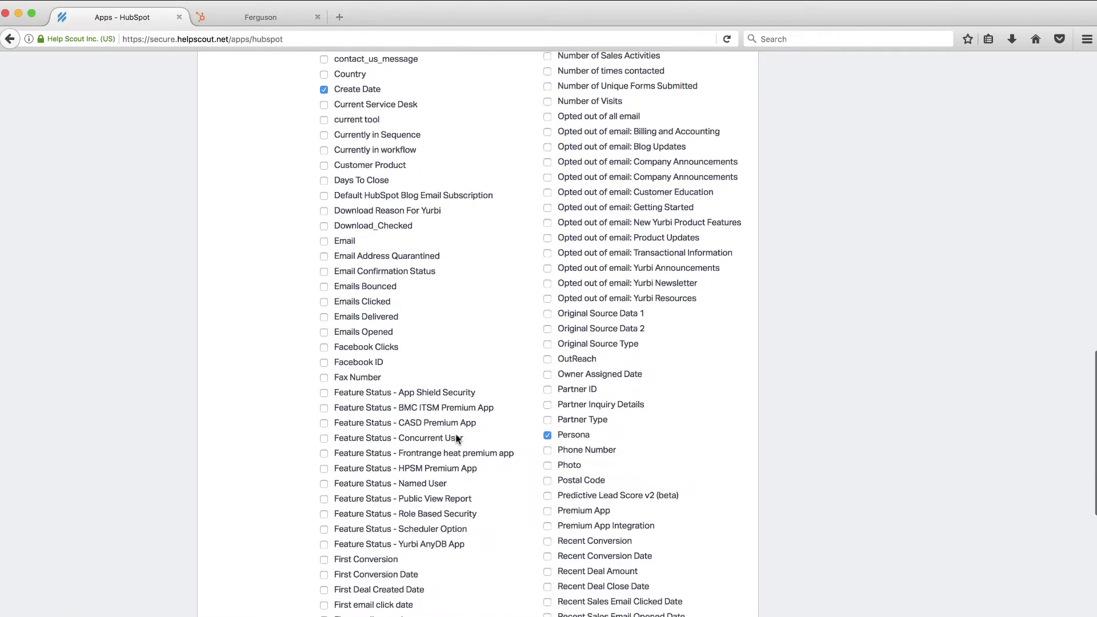
pyautogui.scroll(-7, 457, 440)
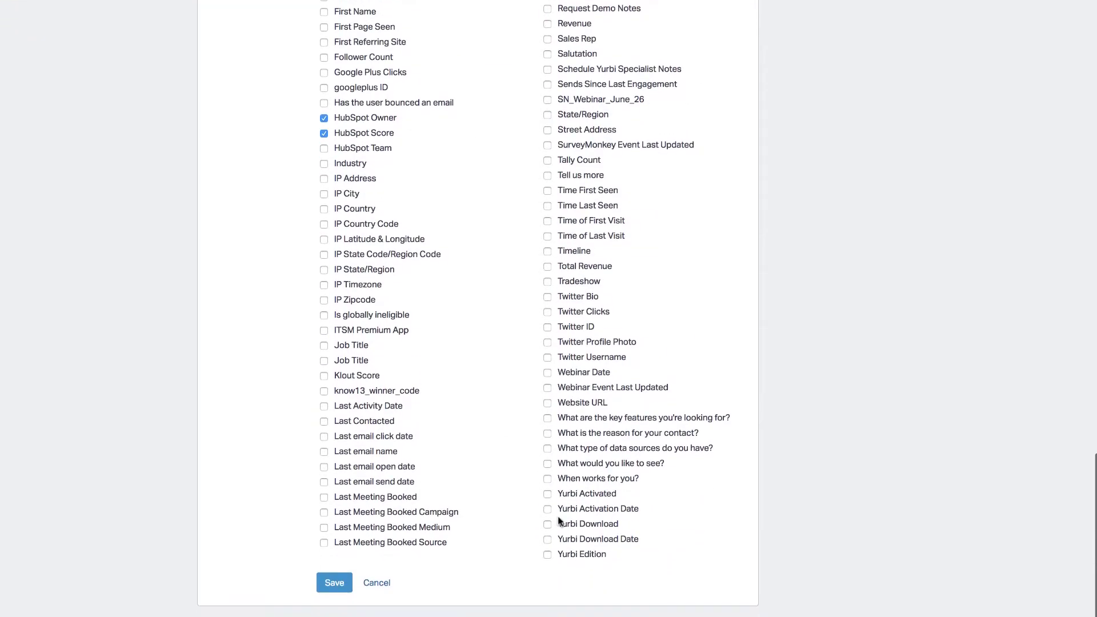
# Tick Yurbi Activated and Yurbi Activation Date, save, then review the Description and Settings tabs
pyautogui.click(548, 493)
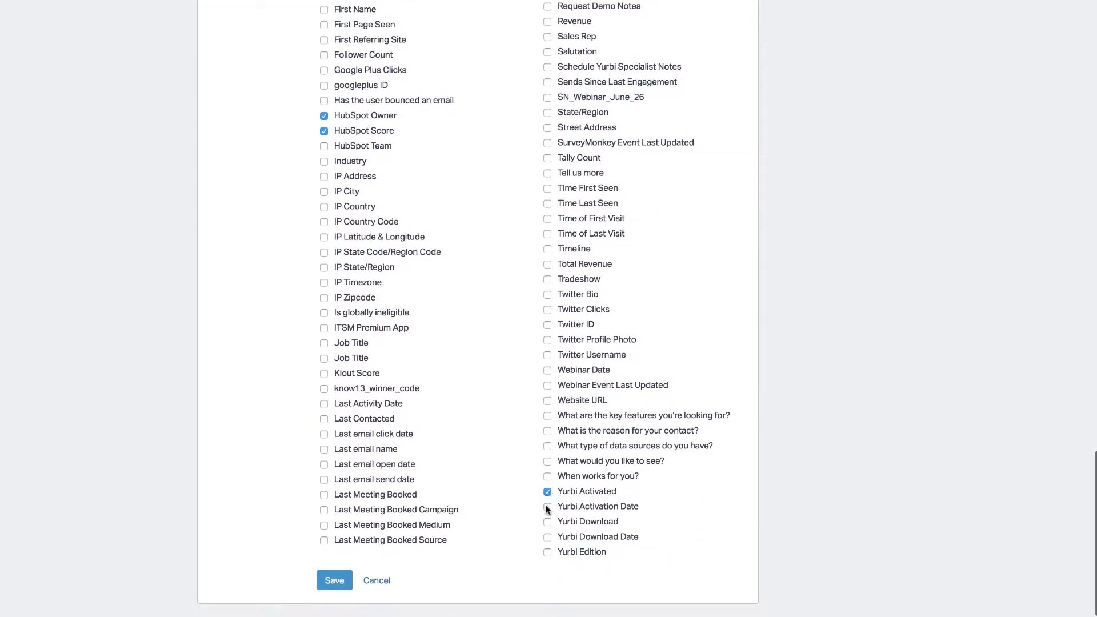
pyautogui.click(547, 507)
pyautogui.scroll(12, 526, 388)
pyautogui.scroll(-12, 526, 388)
pyautogui.click(335, 581)
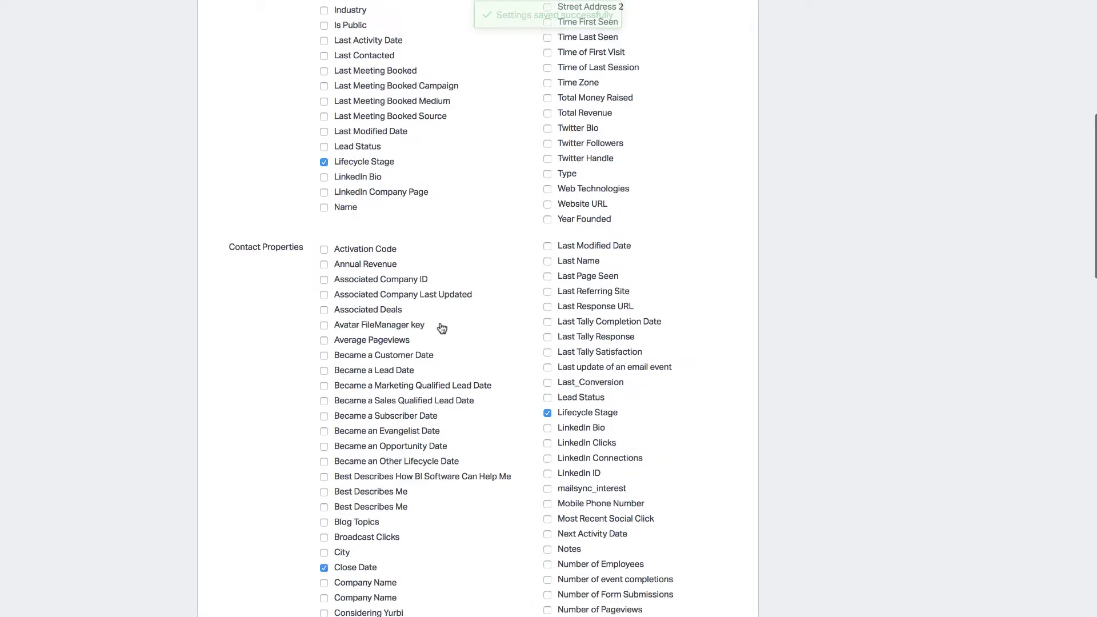
pyautogui.click(377, 118)
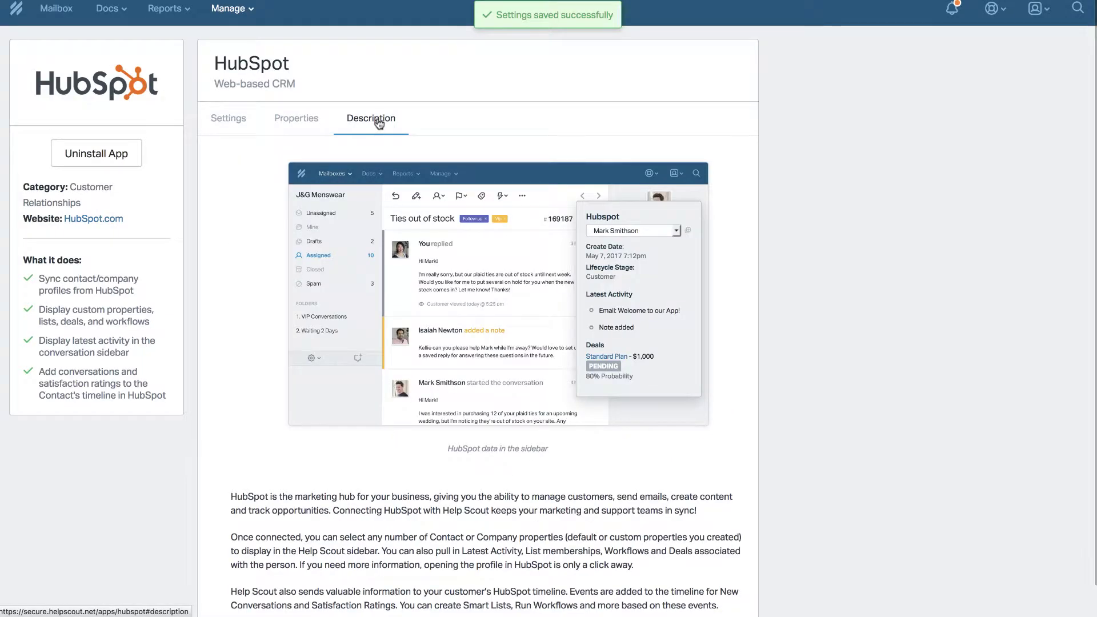
pyautogui.click(232, 118)
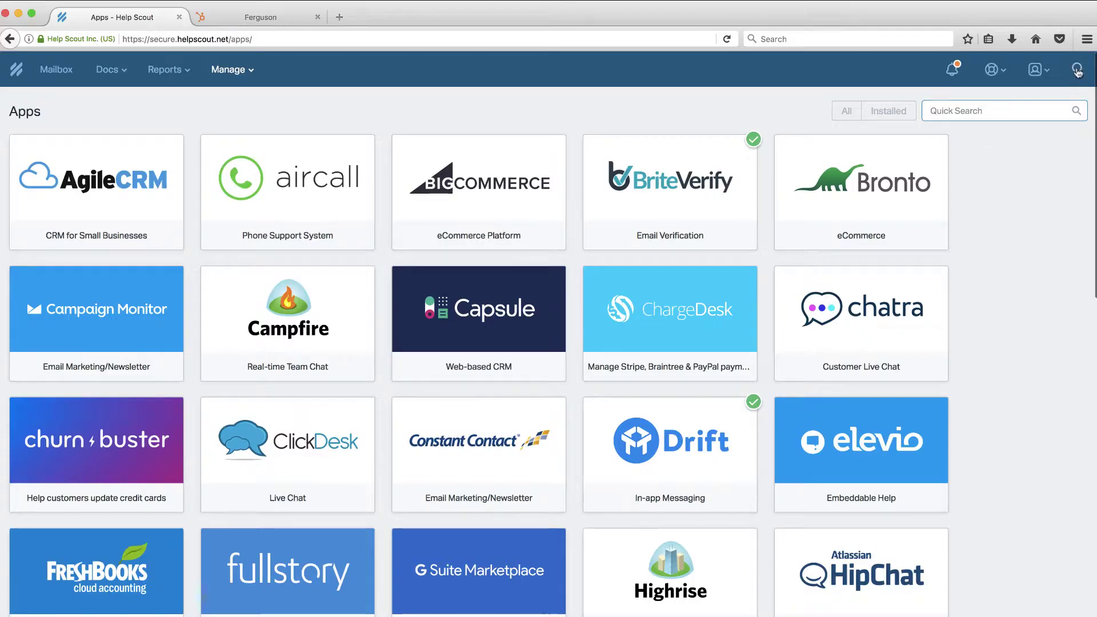
# Search by the customer's e-mail address (125 results) and preview 'testing new ticket in kayako'
pyautogui.click(1078, 69)
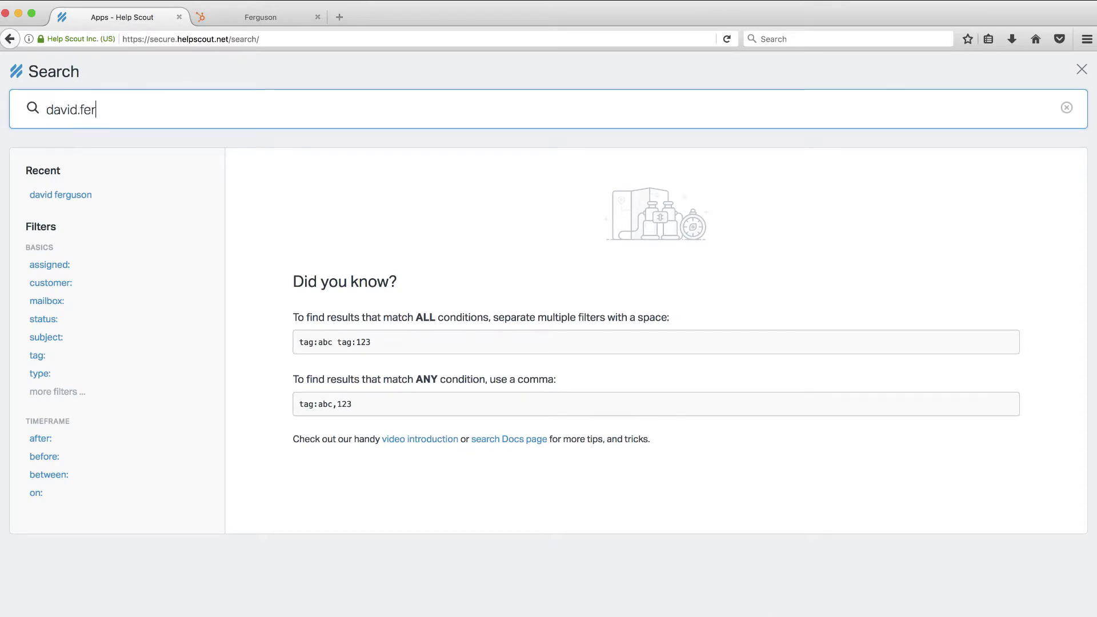
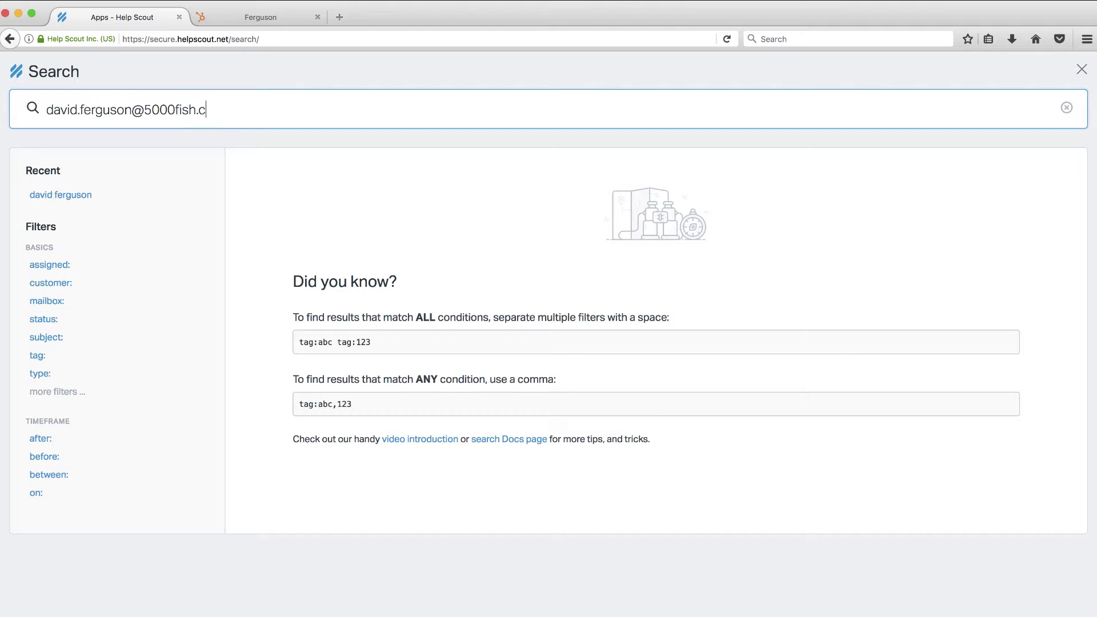
pyautogui.press('Return')
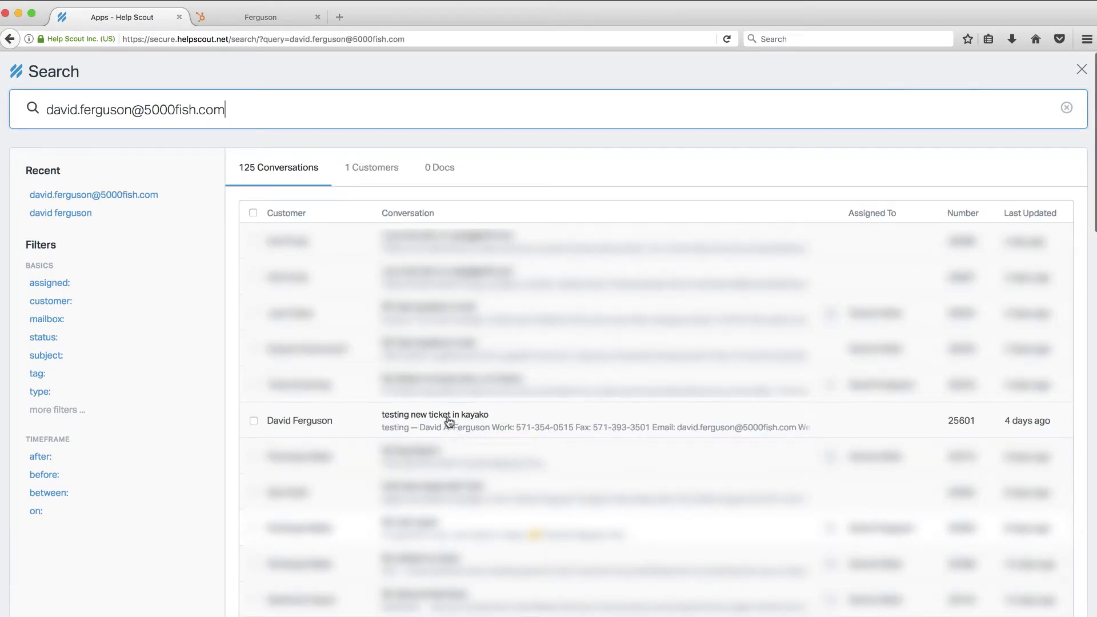
pyautogui.click(302, 428)
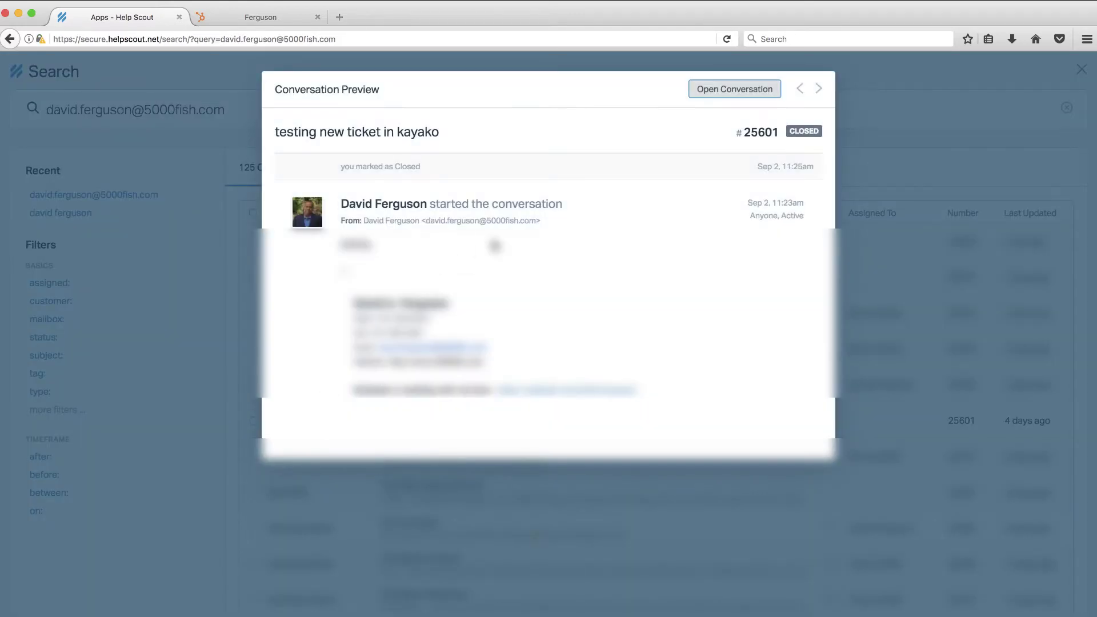
# Open conversation #25601 and review its HubSpot sidebar: Yurbi Activated Yes, activated Jun 5, 2017
pyautogui.click(752, 90)
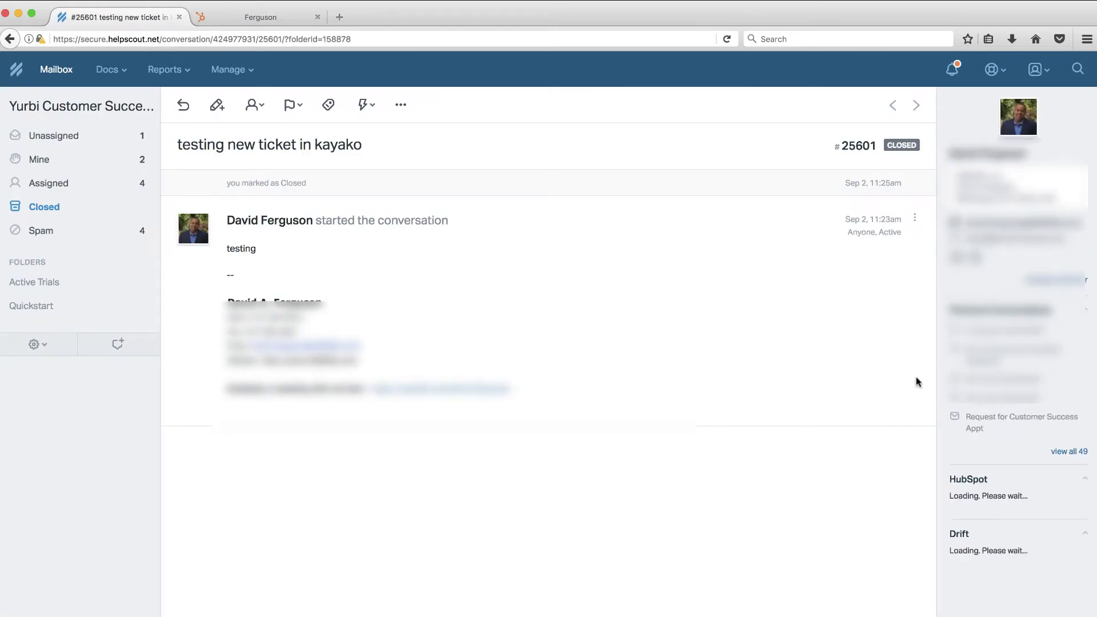
pyautogui.scroll(-5, 954, 497)
pyautogui.scroll(-4, 954, 495)
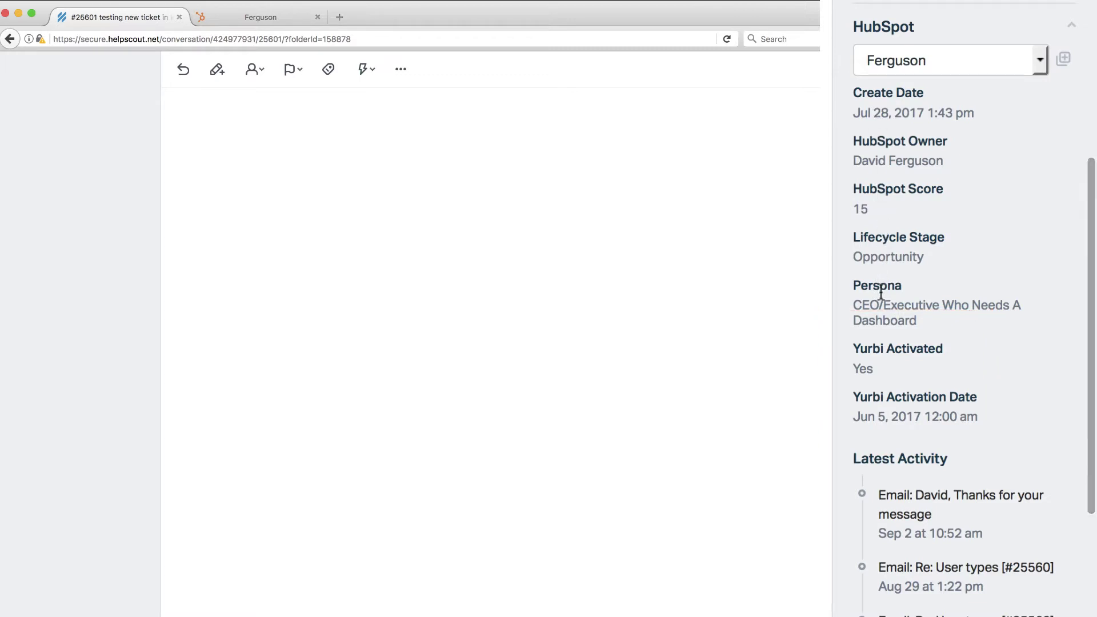
pyautogui.scroll(-5, 880, 291)
pyautogui.scroll(-2, 898, 291)
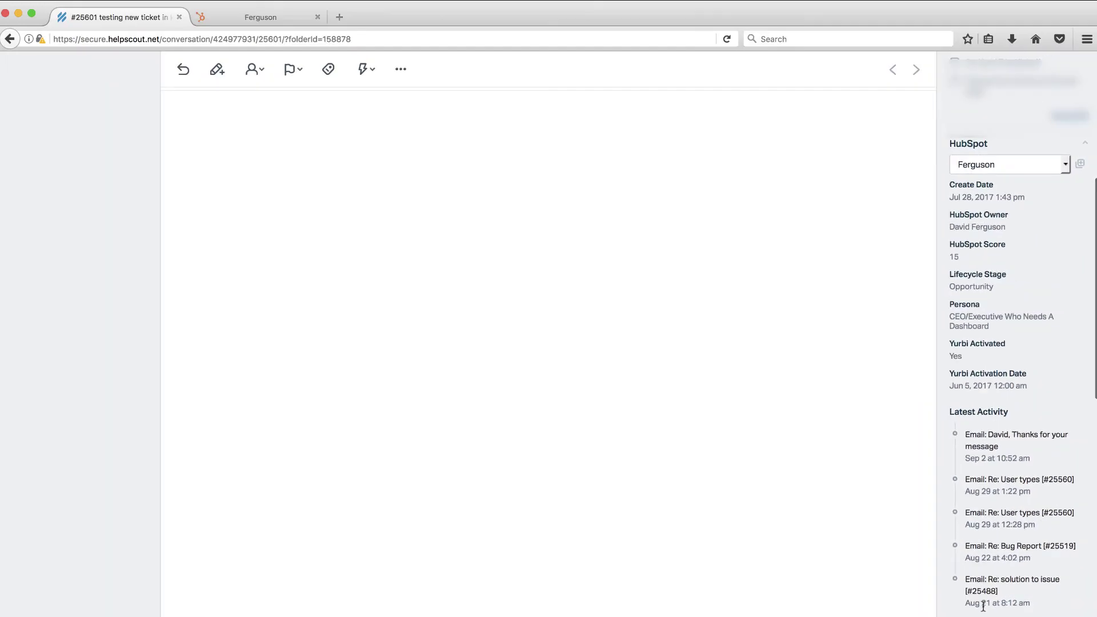
pyautogui.scroll(1, 983, 607)
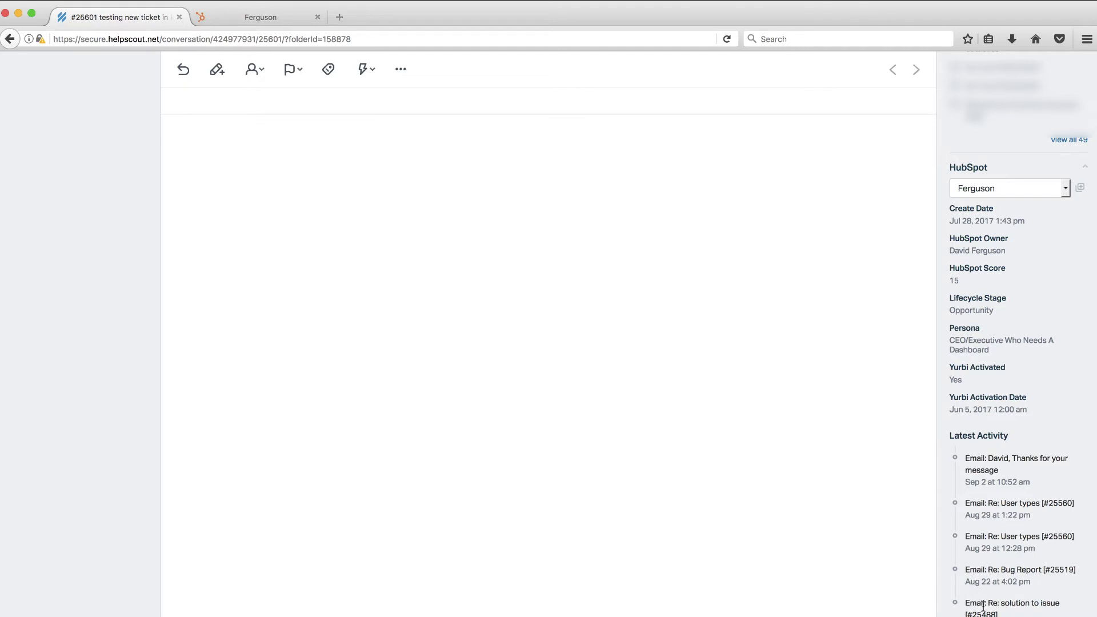
pyautogui.scroll(3, 982, 607)
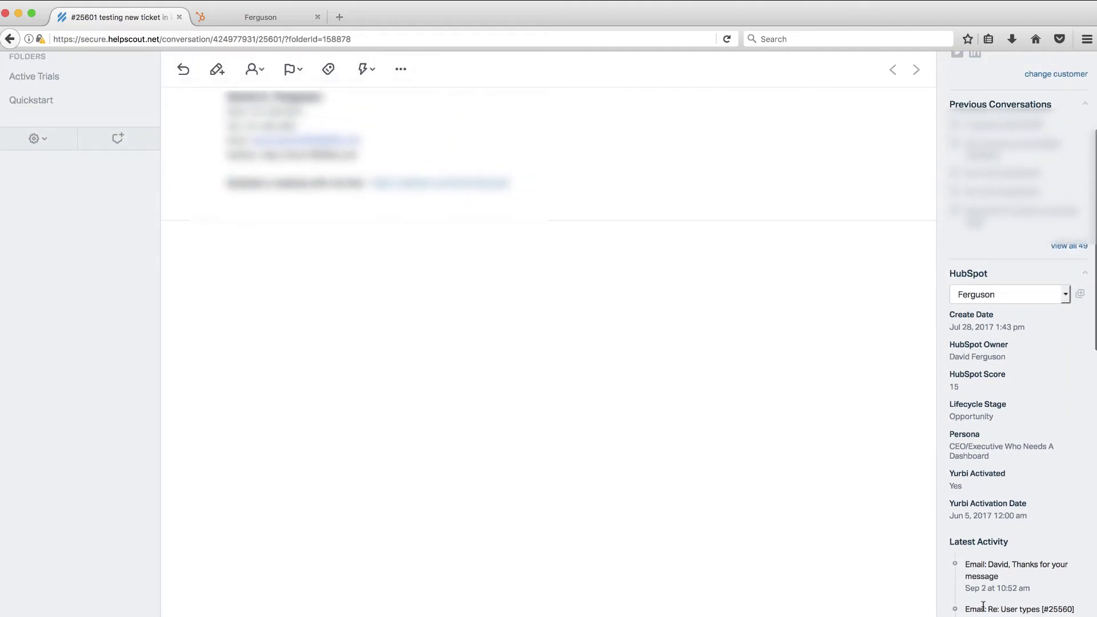